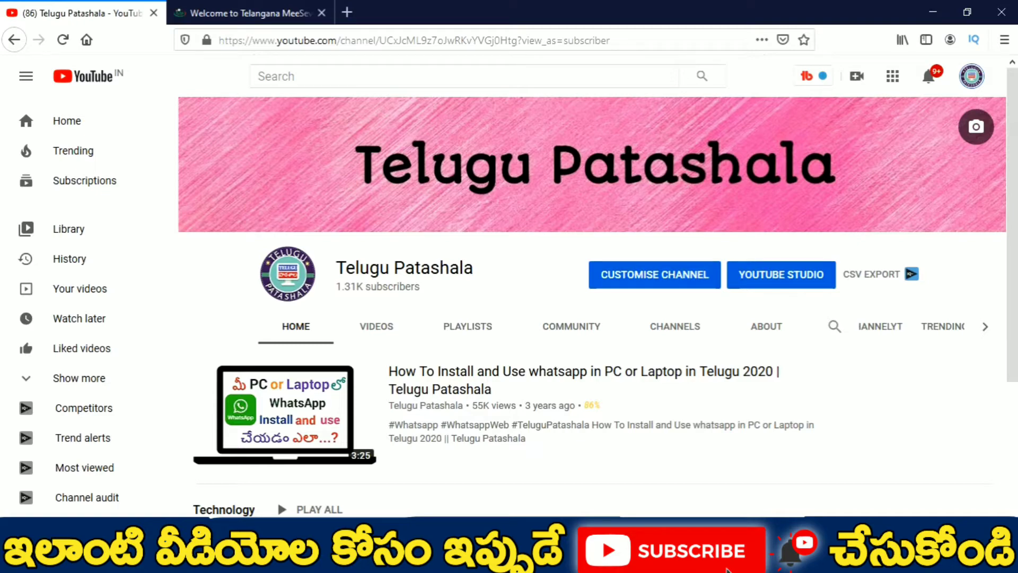
Step: Switch to the Telangana MeeSeva site, open its login page and select CITIZEN as the login type
left_click(255, 7)
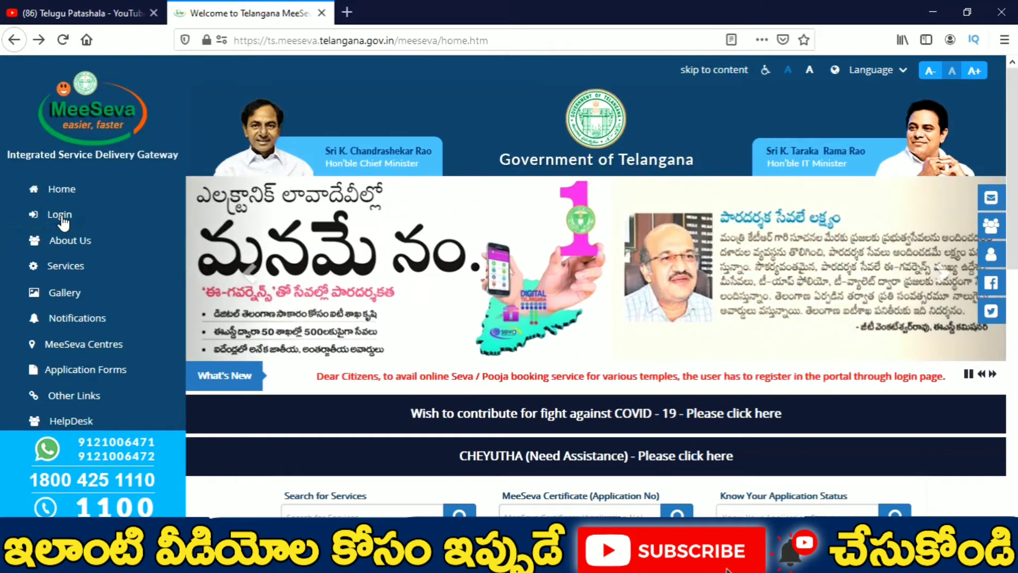
left_click(64, 217)
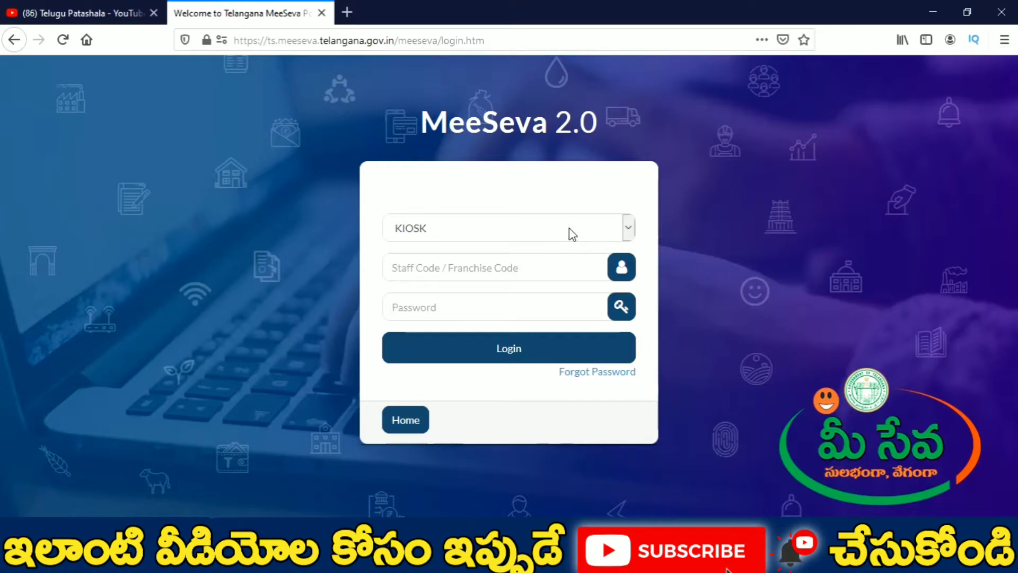
left_click(570, 228)
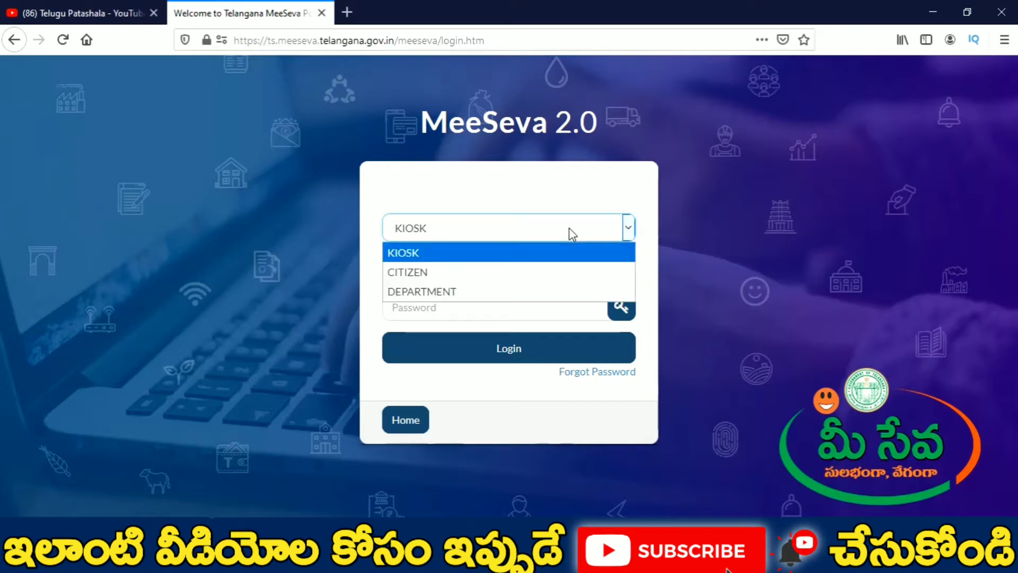
left_click(465, 273)
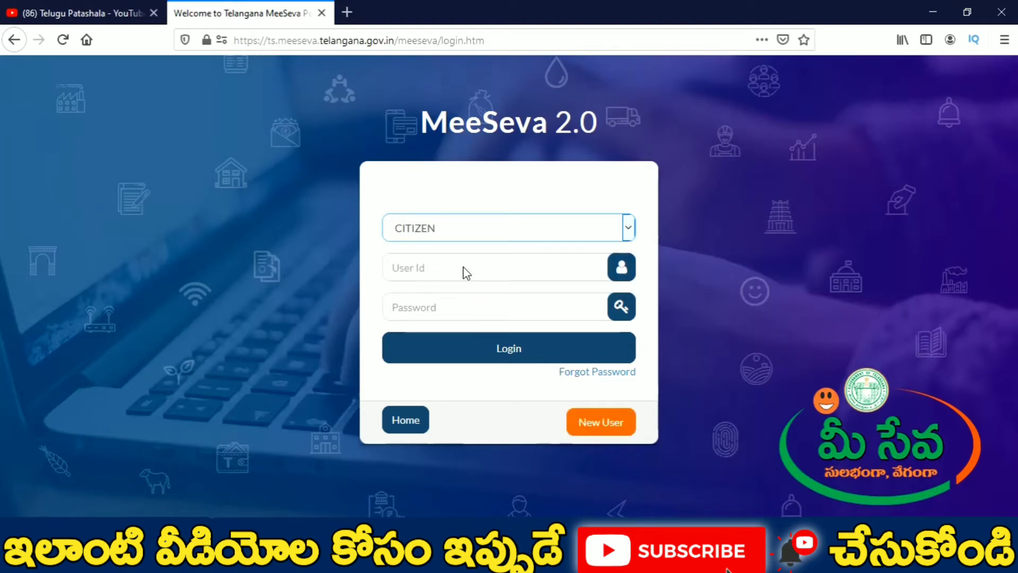
Step: Open the new user registration form for a citizen account
left_click(463, 268)
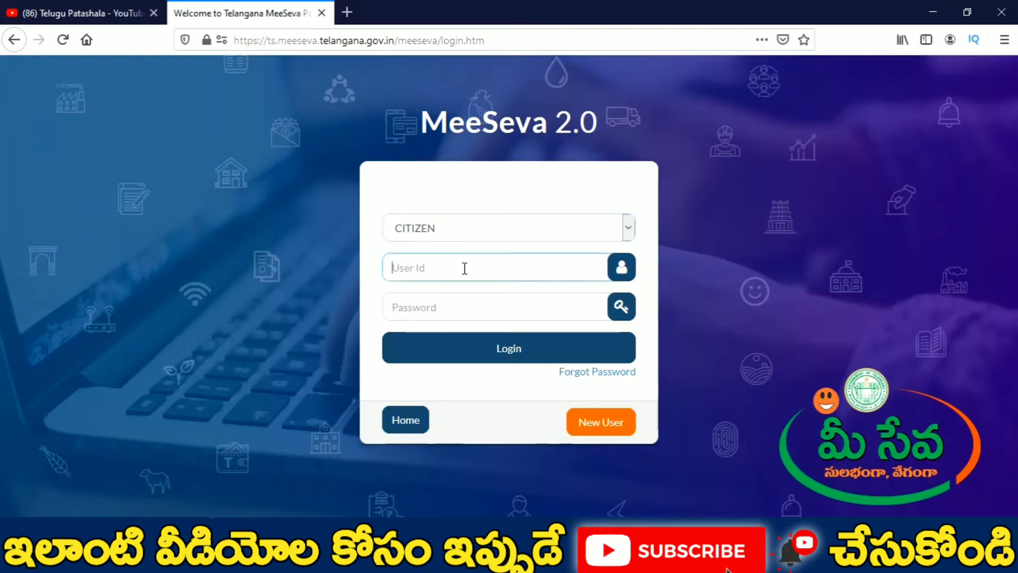
left_click(436, 309)
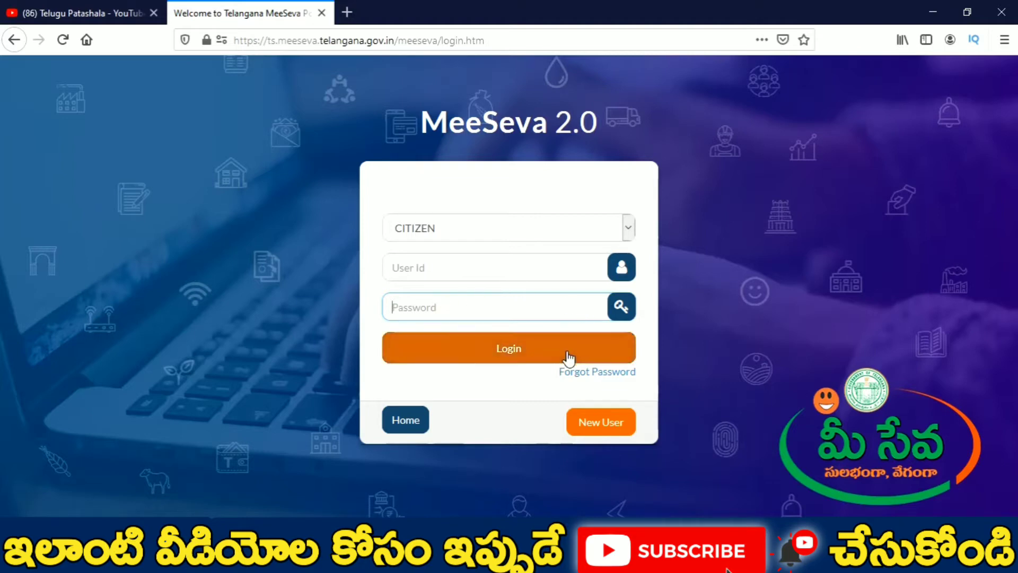
left_click(603, 423)
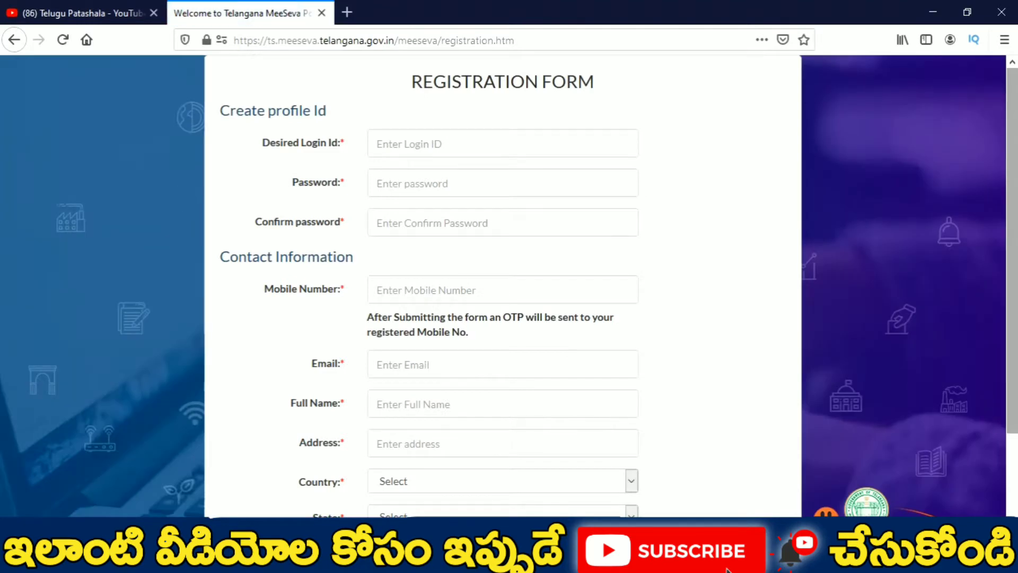
Step: Examine the profile ID section of the registration form, covering the login ID, password and password confirmation fields
scroll(603, 422, "down", 2)
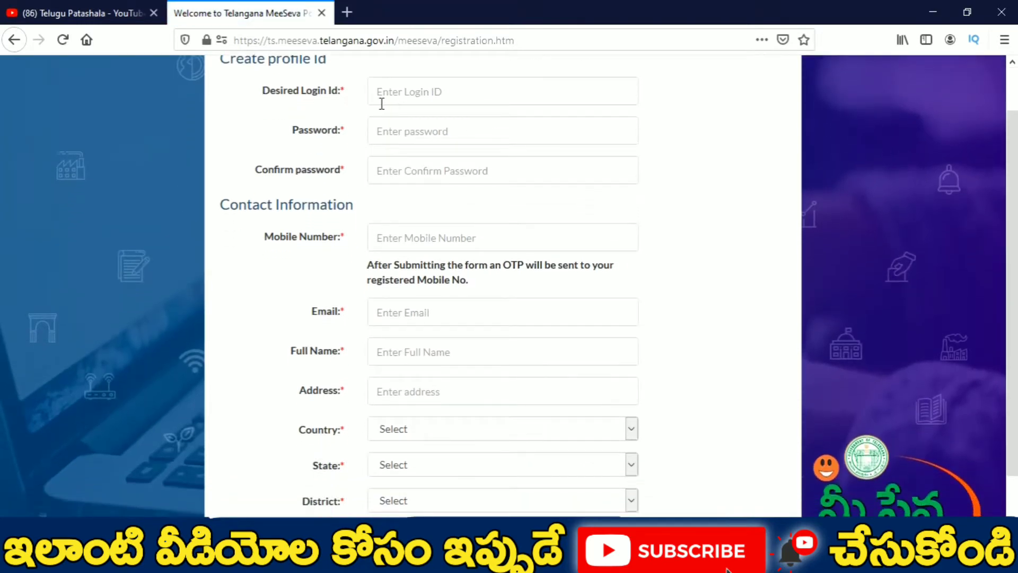
left_click(407, 93)
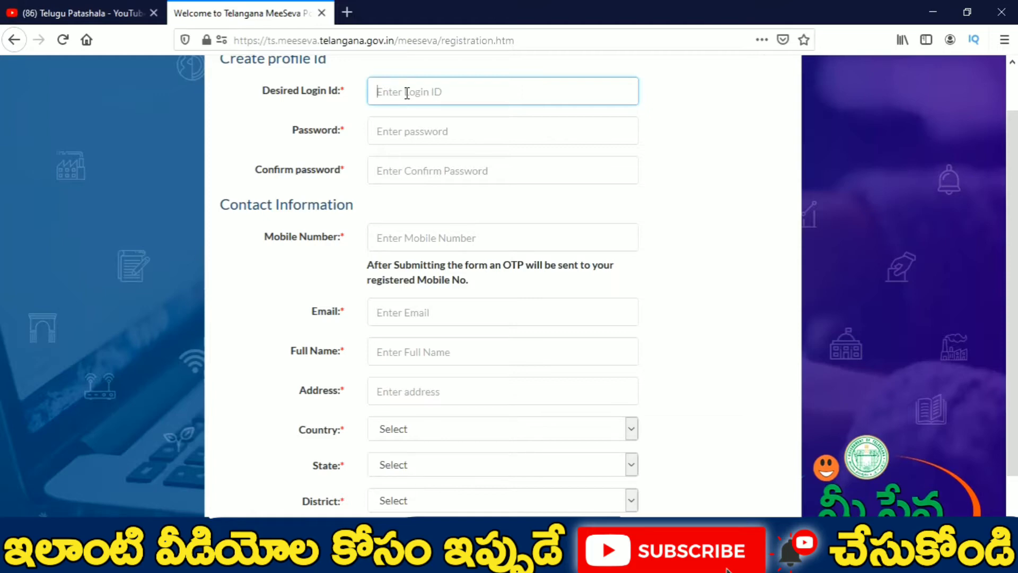
left_click(393, 133)
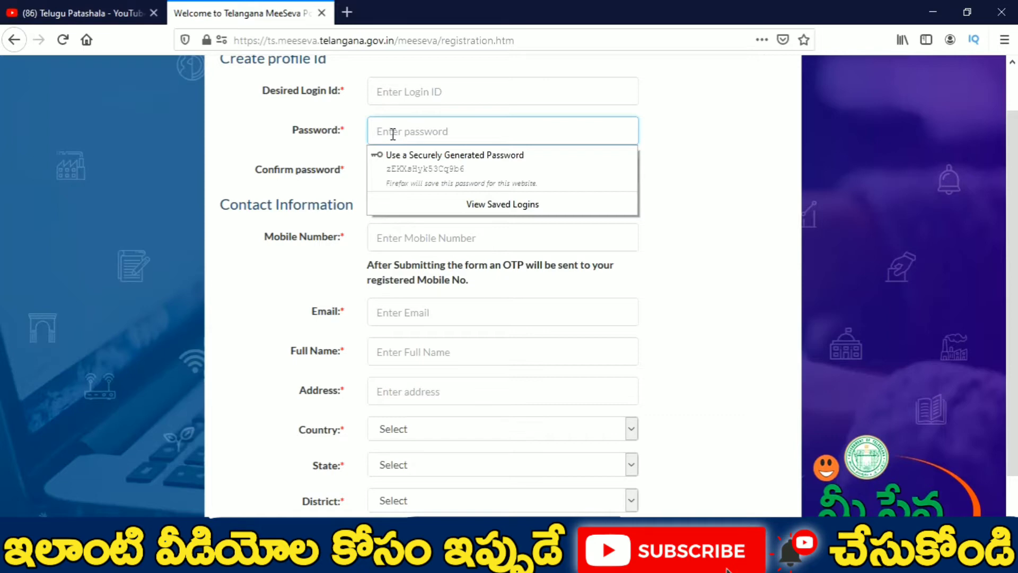
left_click(688, 147)
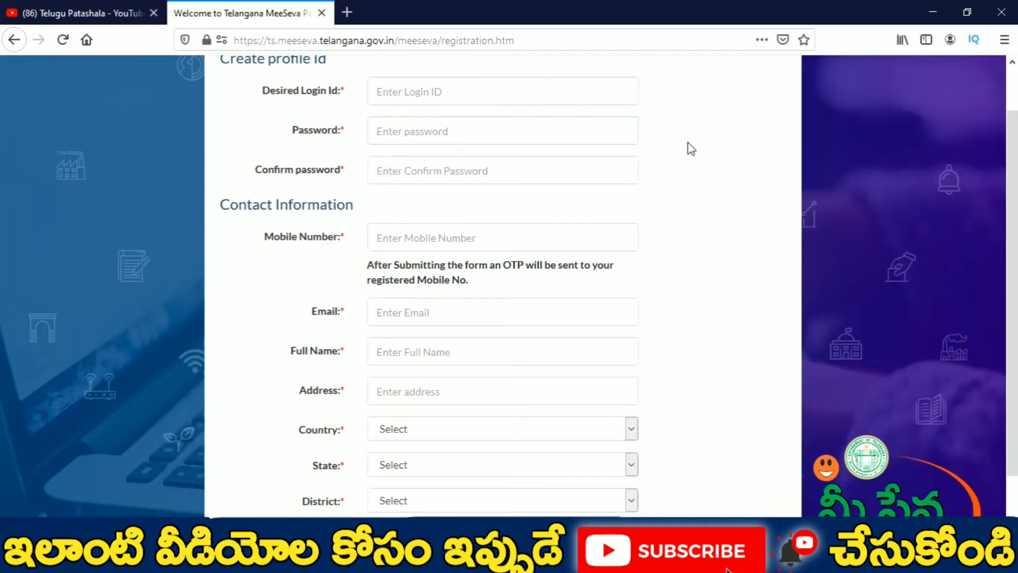
left_click(544, 170)
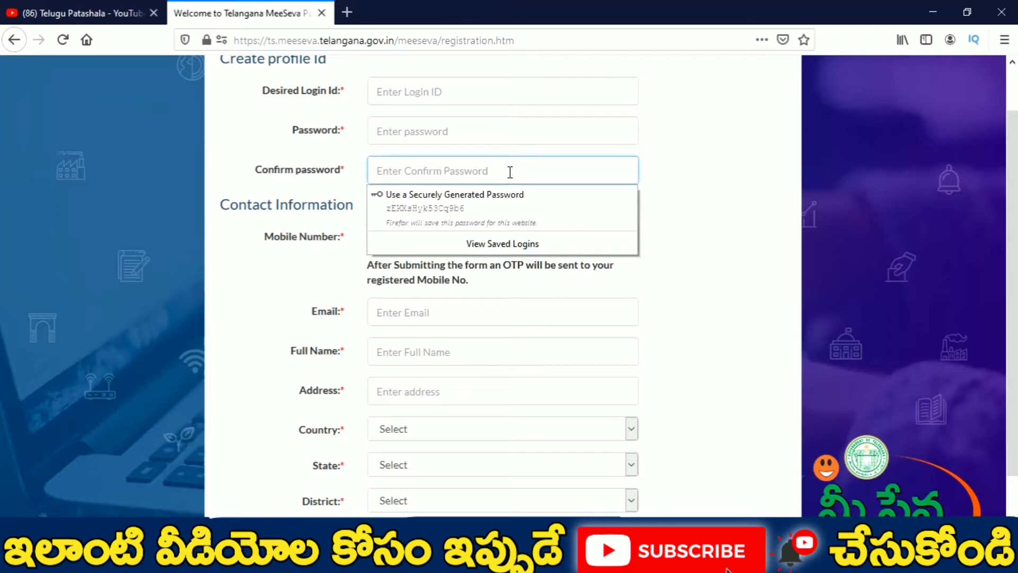
left_click(686, 136)
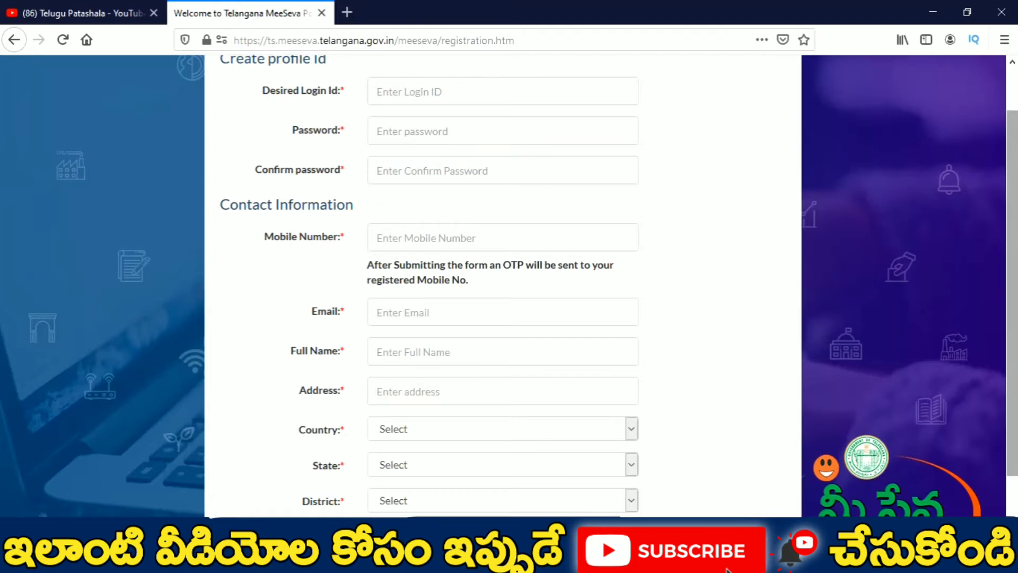
Step: Examine the Contact Information section, covering the mobile number, email, full name and address fields
scroll(267, 137, "down", 2)
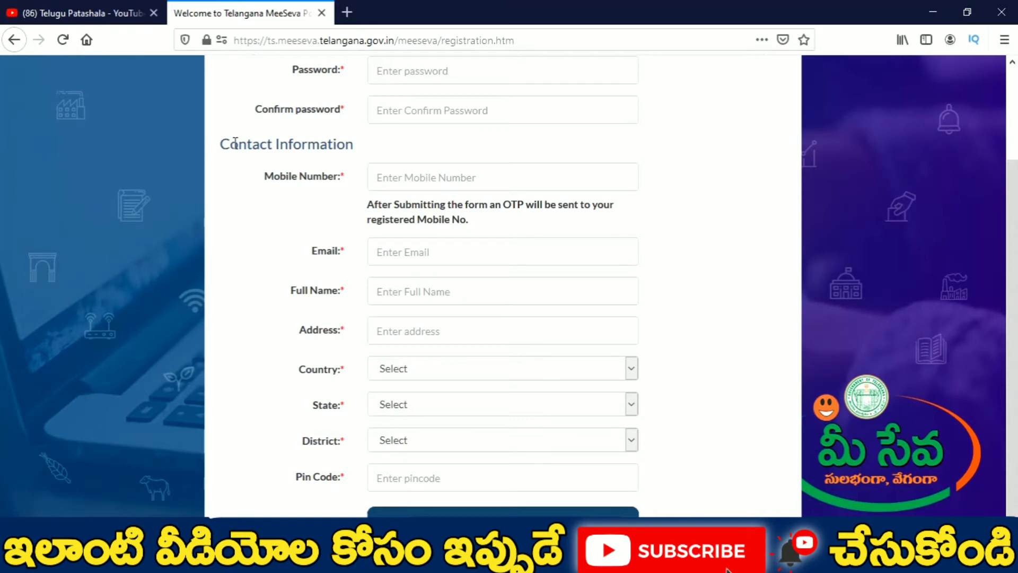
left_click_drag(221, 144, 370, 152)
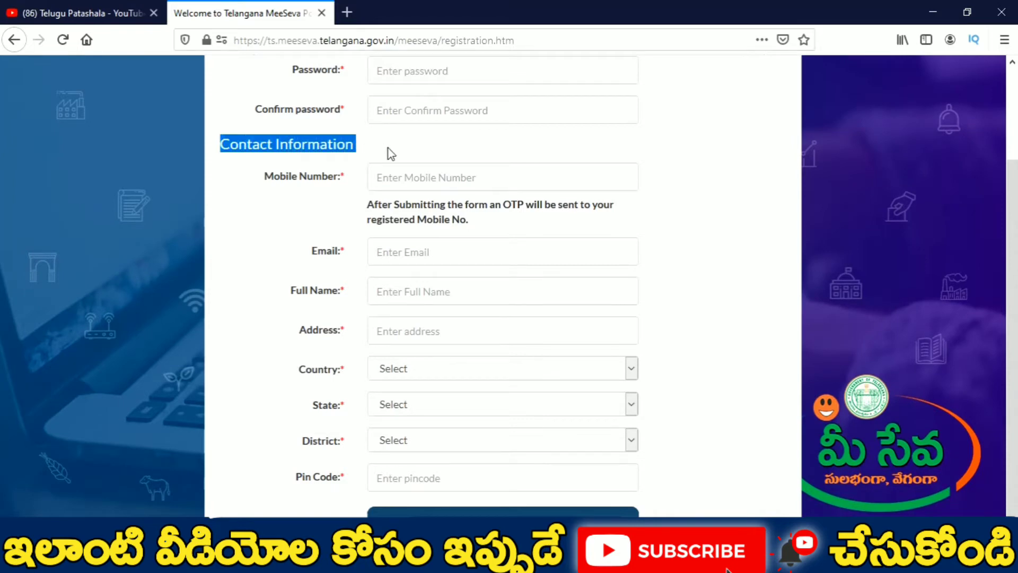
left_click(403, 175)
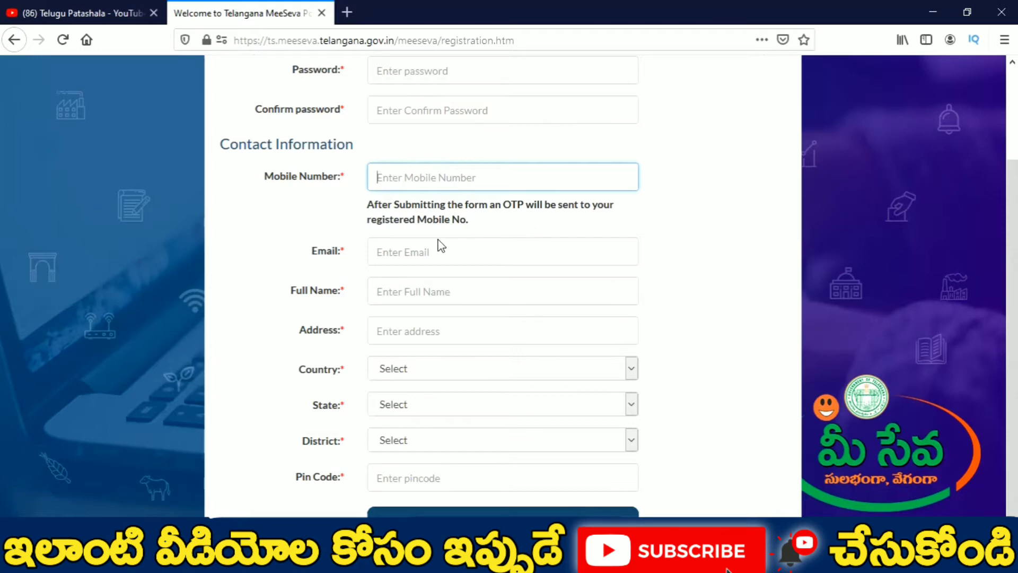
left_click(397, 247)
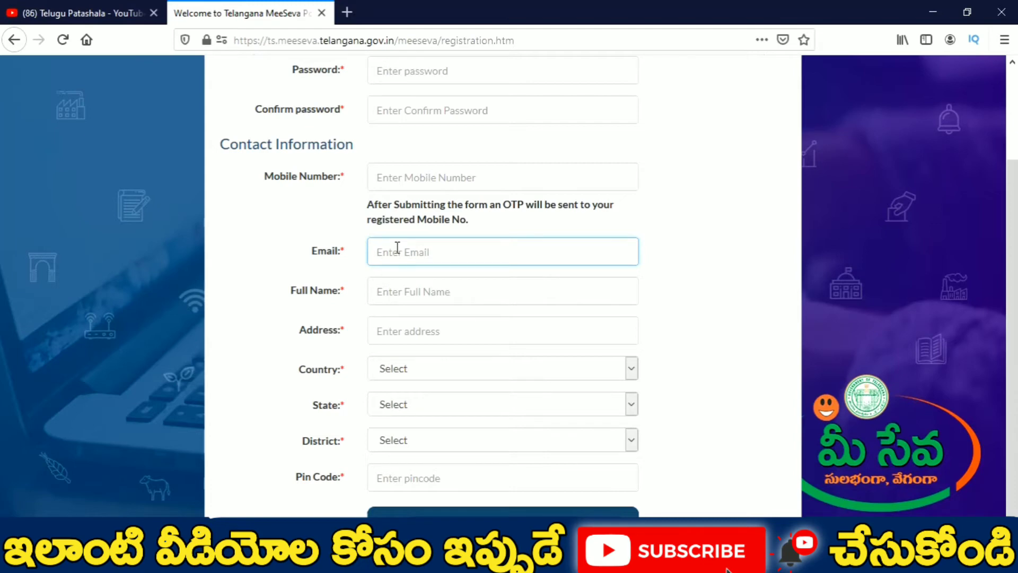
left_click(384, 289)
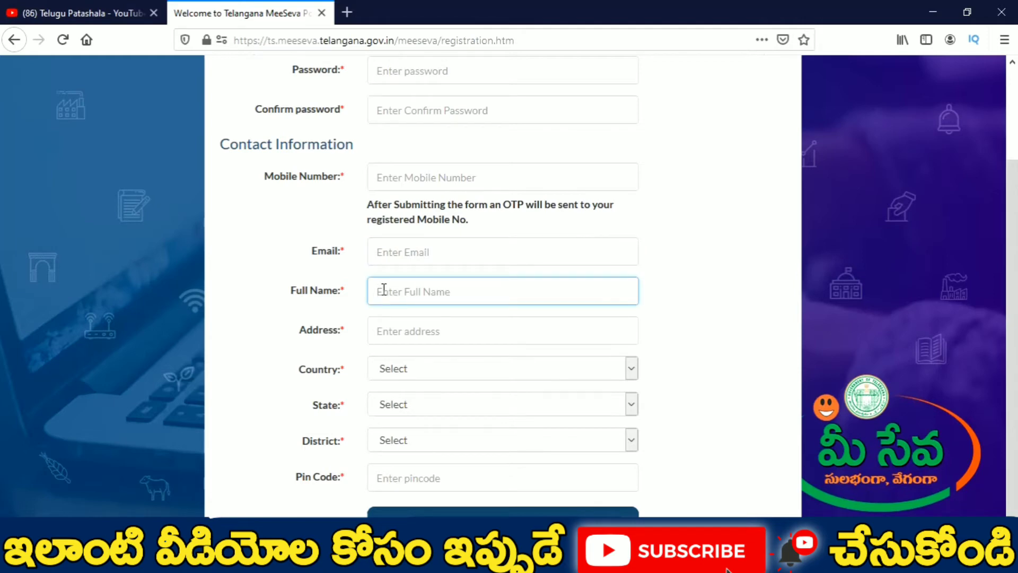
left_click(391, 336)
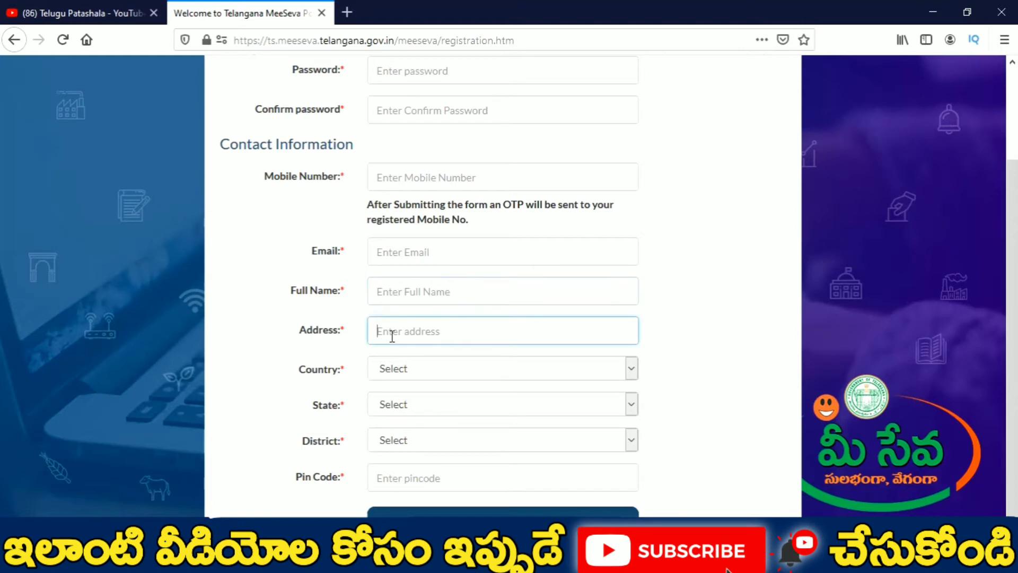
Step: Set the country to India, the state to Telangana and the district to MAHABUBABAD, and enter the postal pin code
scroll(503, 286, "down", 1)
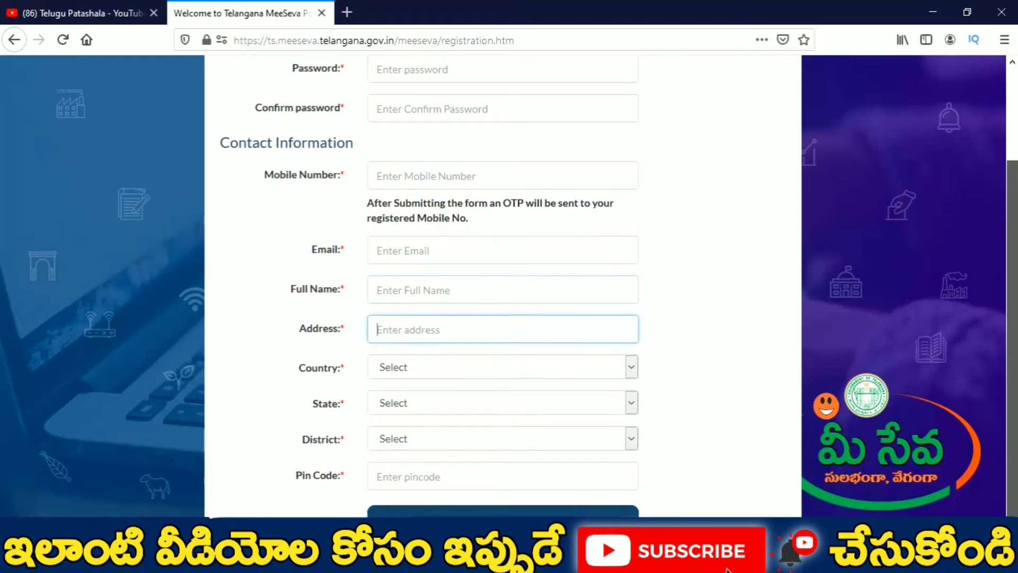
left_click(478, 362)
left_click(434, 406)
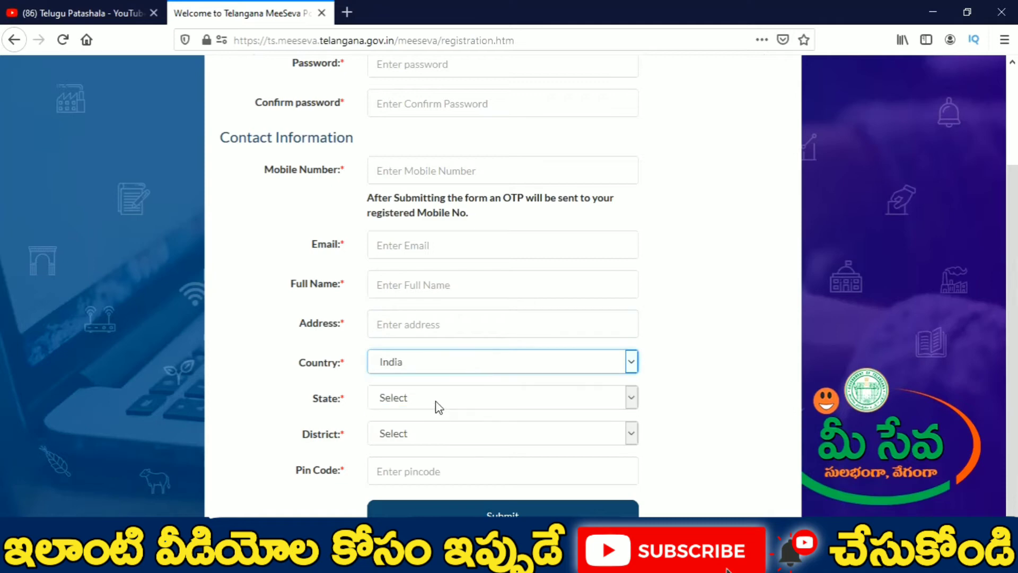
left_click(469, 397)
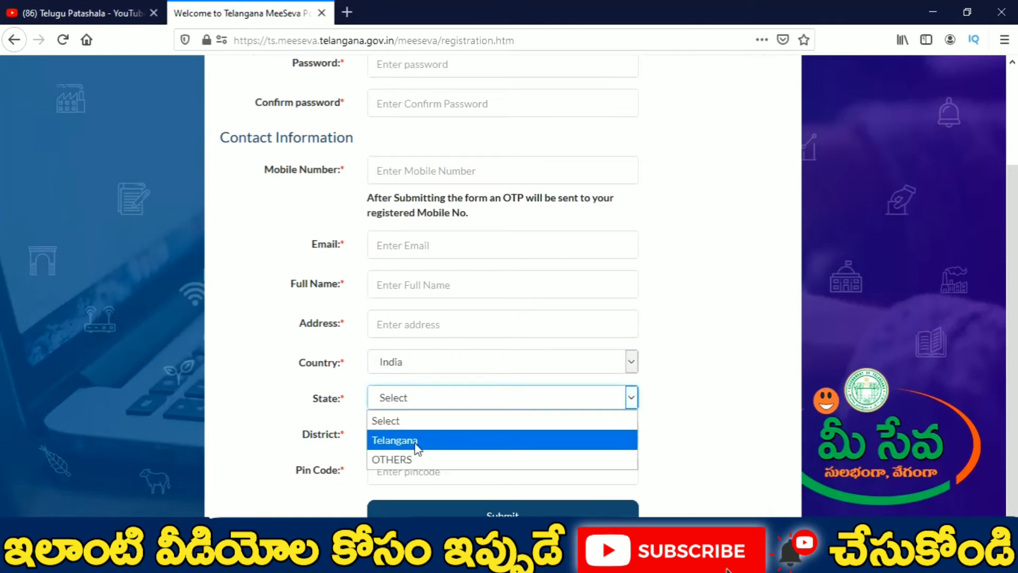
left_click(416, 441)
left_click(415, 444)
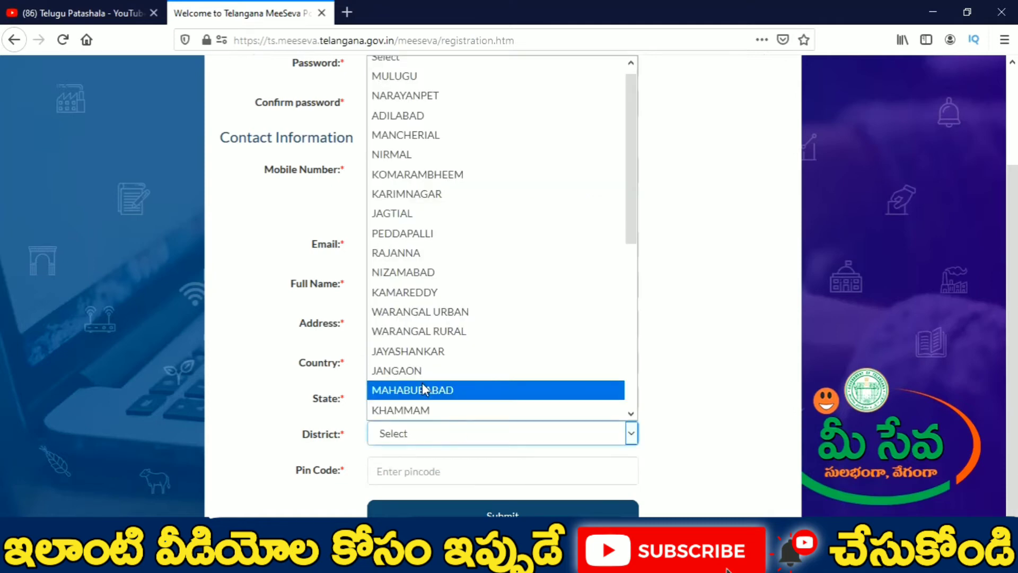
left_click(423, 390)
left_click(395, 466)
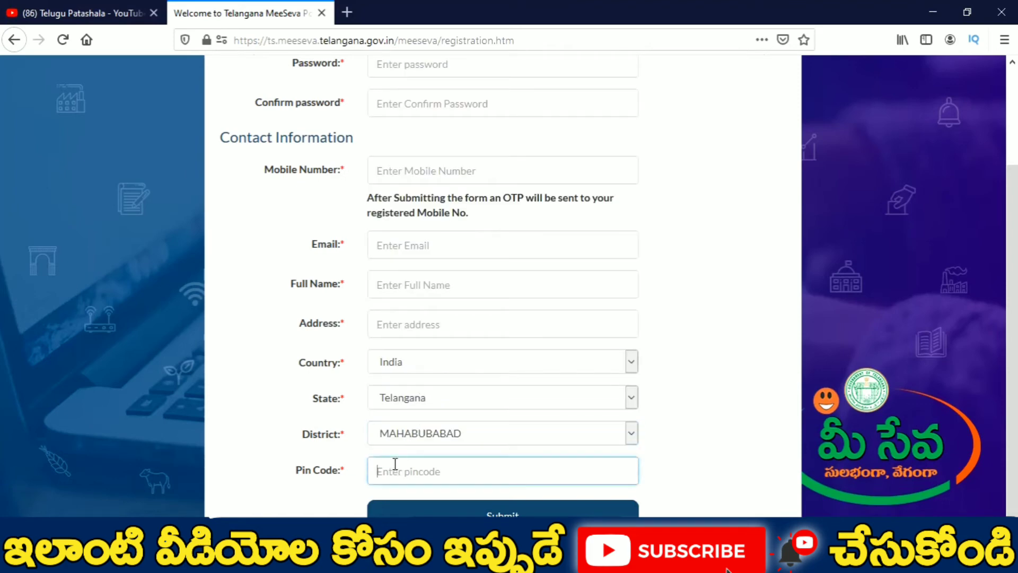
type("506324")
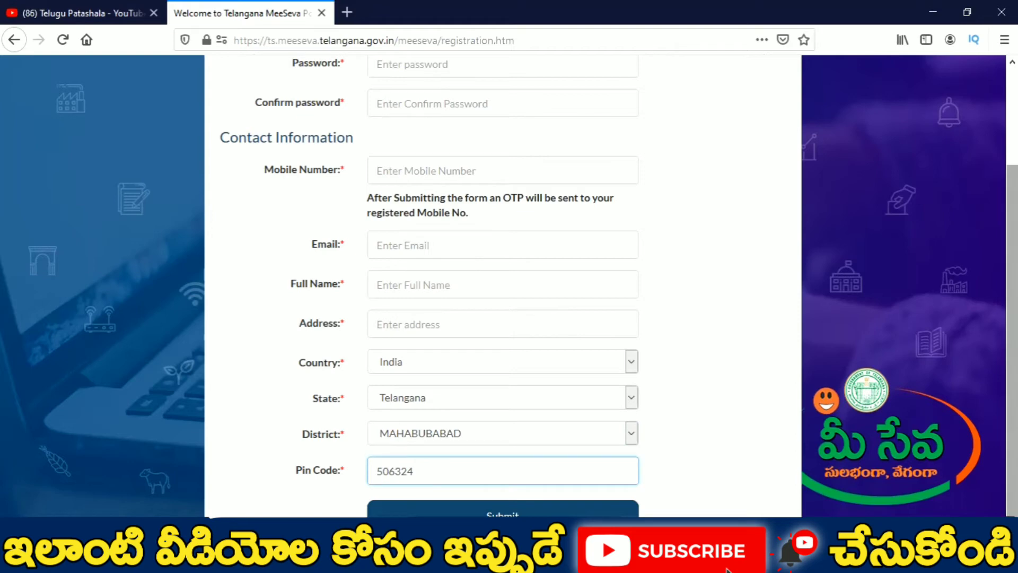
Step: Fill in the desired login ID and try to submit the registration form
scroll(291, 106, "up", 4)
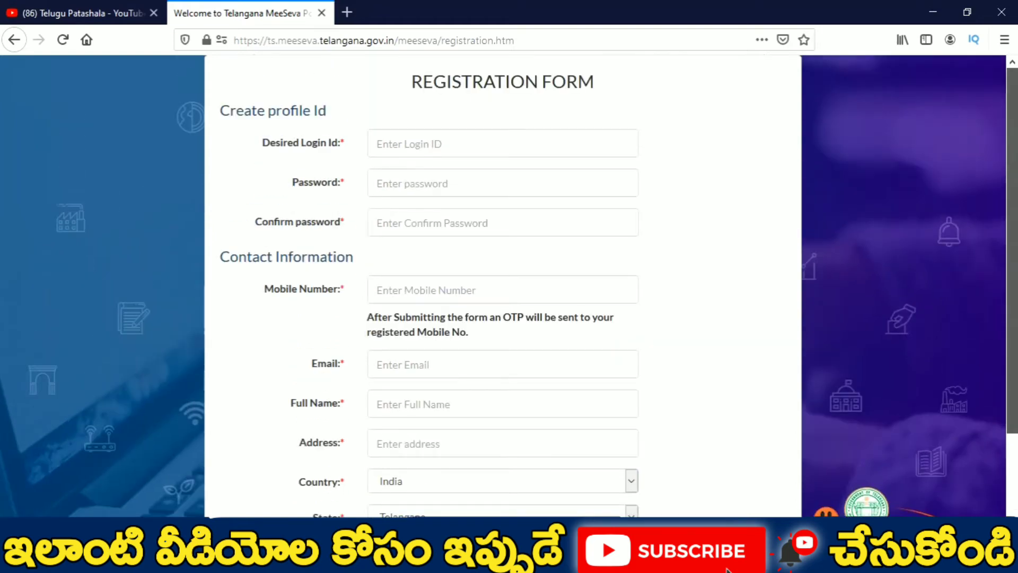
left_click(391, 139)
type("Ra")
key("BackSpace")
type("AVINDe")
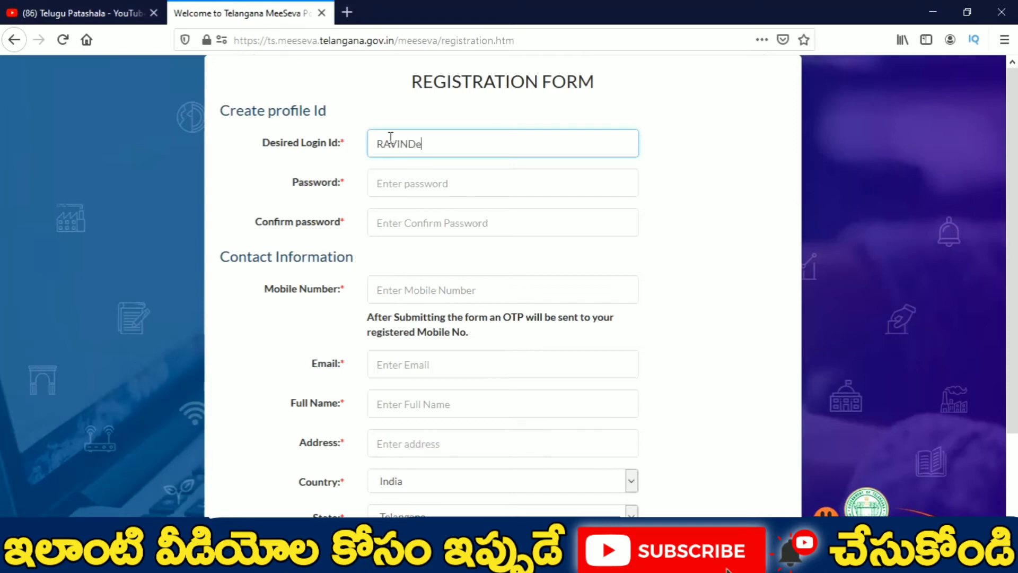
key("BackSpace")
type("Er")
key("BackSpace")
type("R025")
scroll(391, 137, "down", 2)
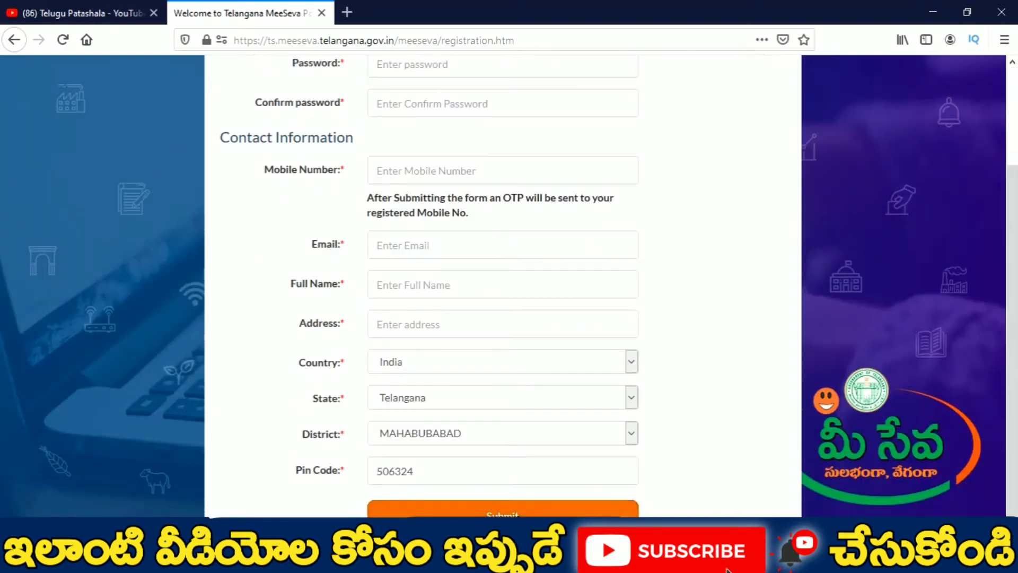
left_click(519, 513)
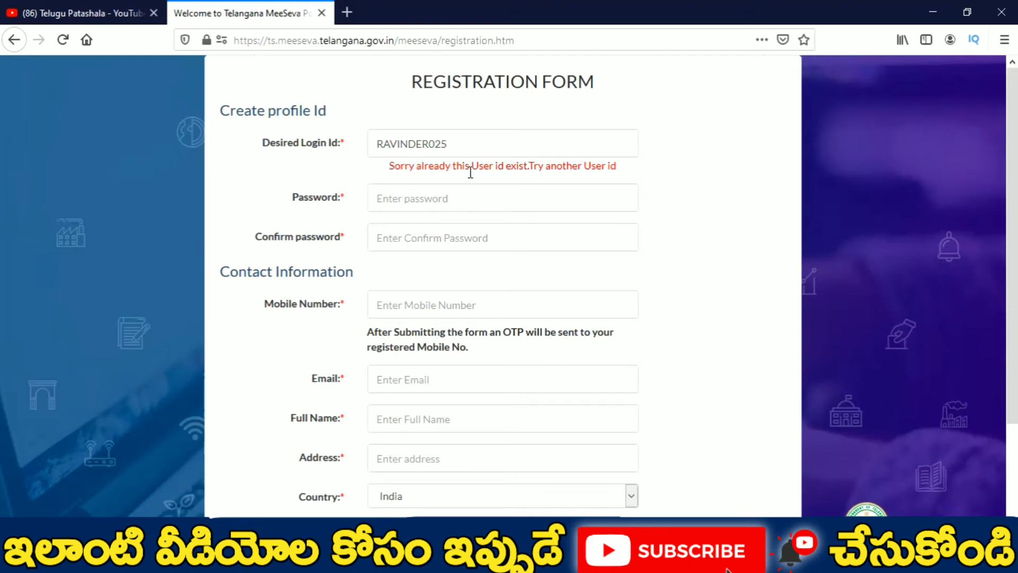
left_click(448, 153)
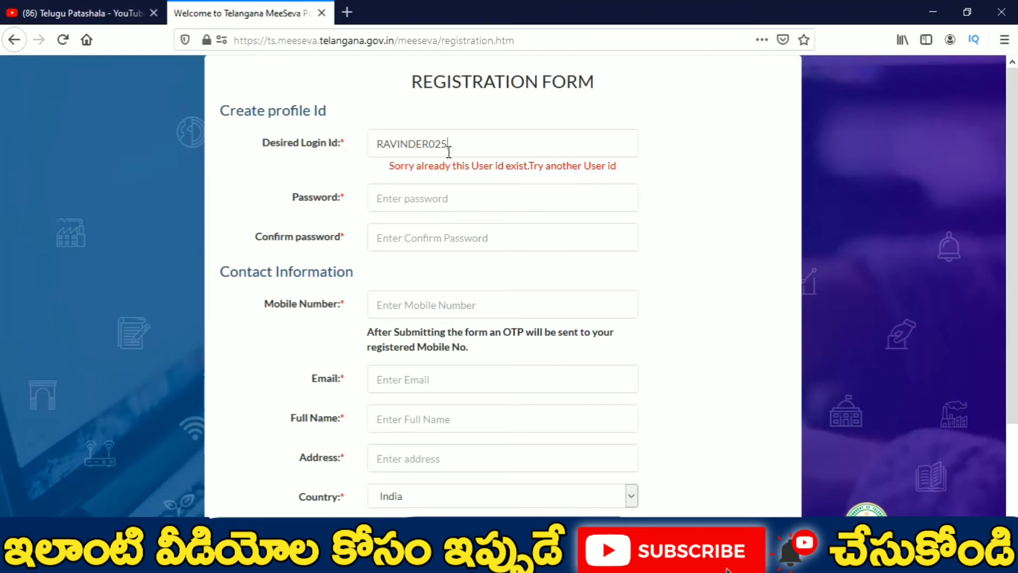
left_click(408, 151)
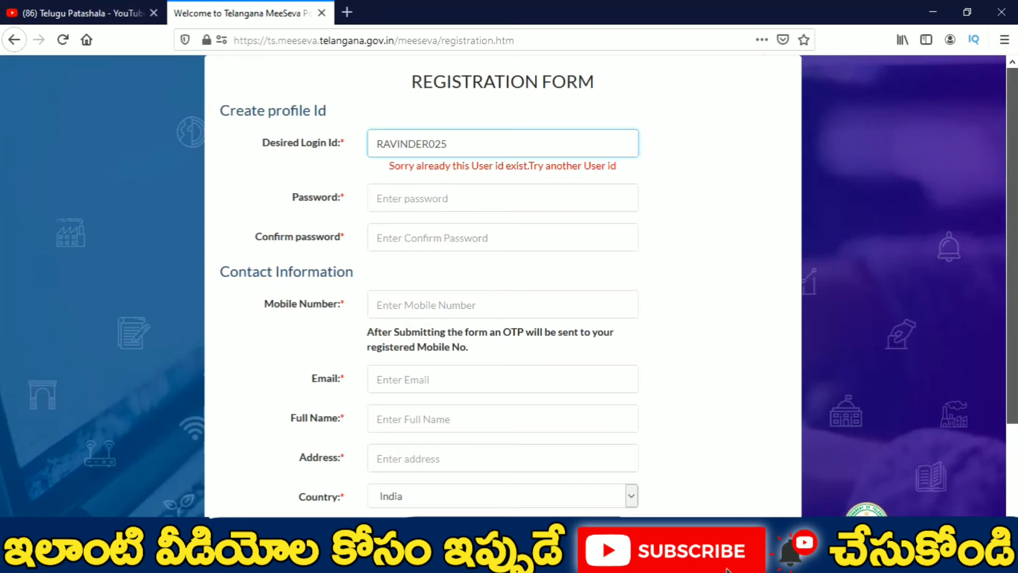
scroll(503, 286, "down", 2)
scroll(503, 287, "up", 2)
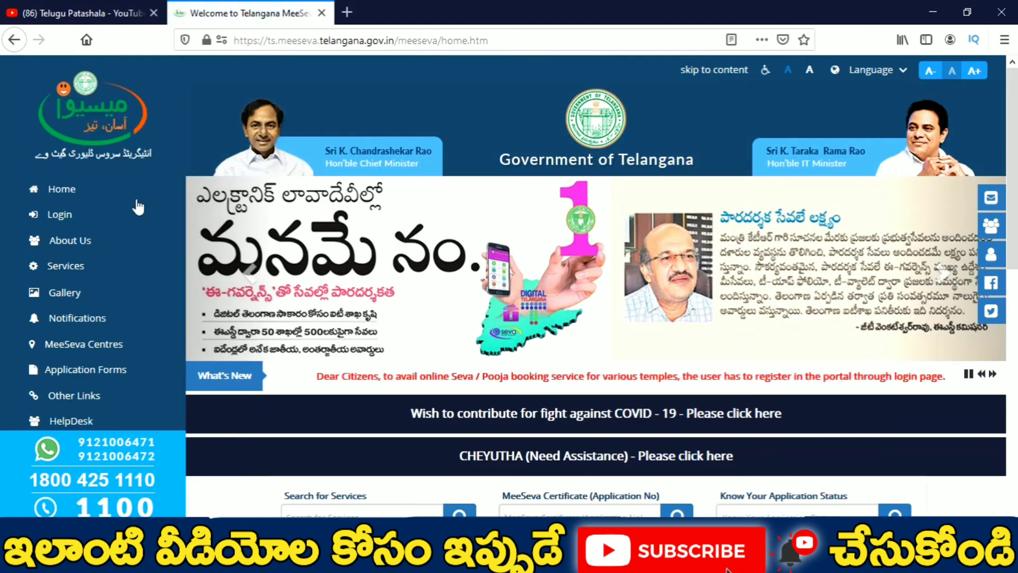
Step: Open the login page from the portal's home page and choose the CITIZEN login type
left_click(61, 215)
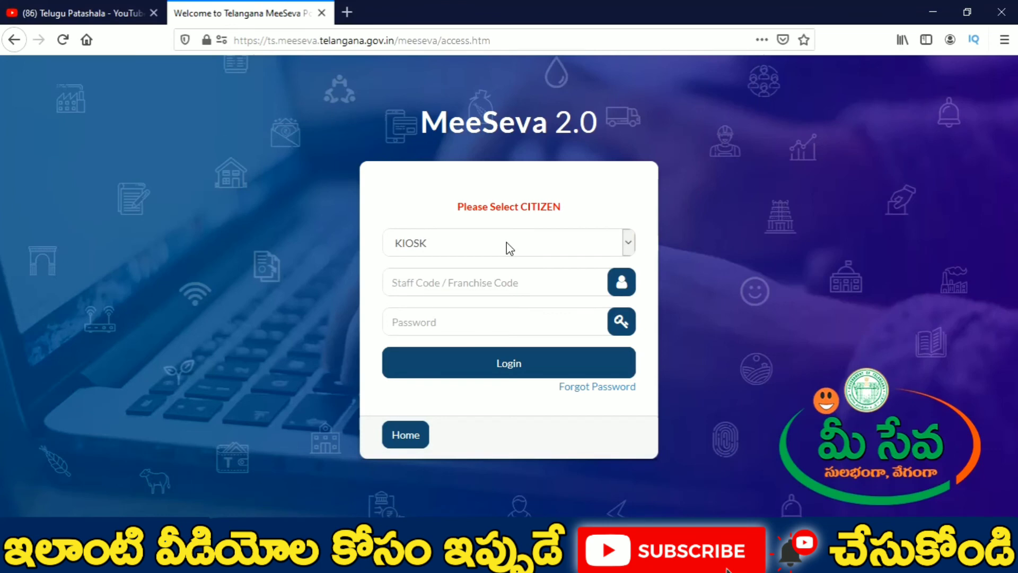
left_click(540, 248)
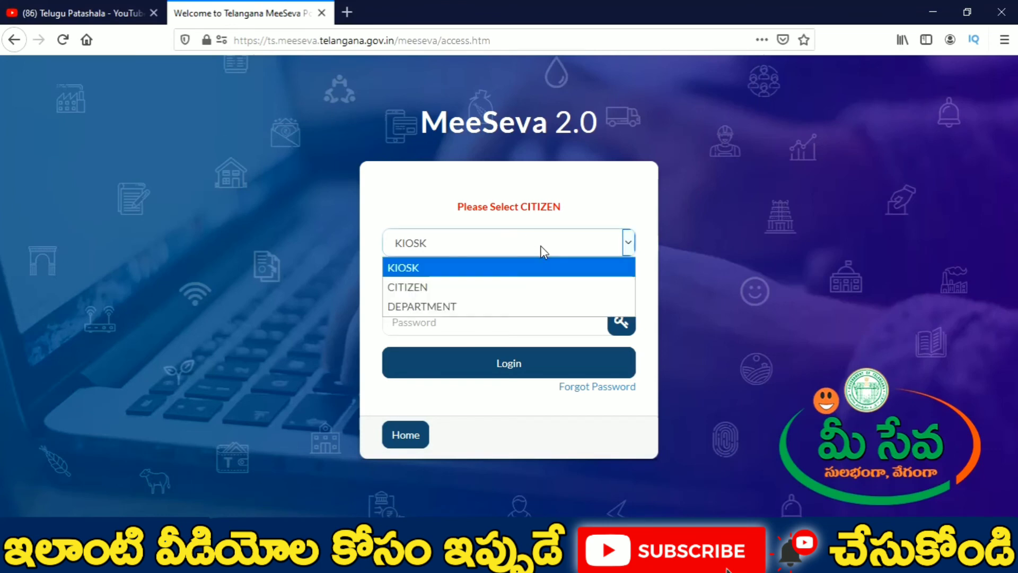
left_click(442, 281)
Step: Enter the user ID and account password, log in, and decline saving the login in the browser
left_click(443, 281)
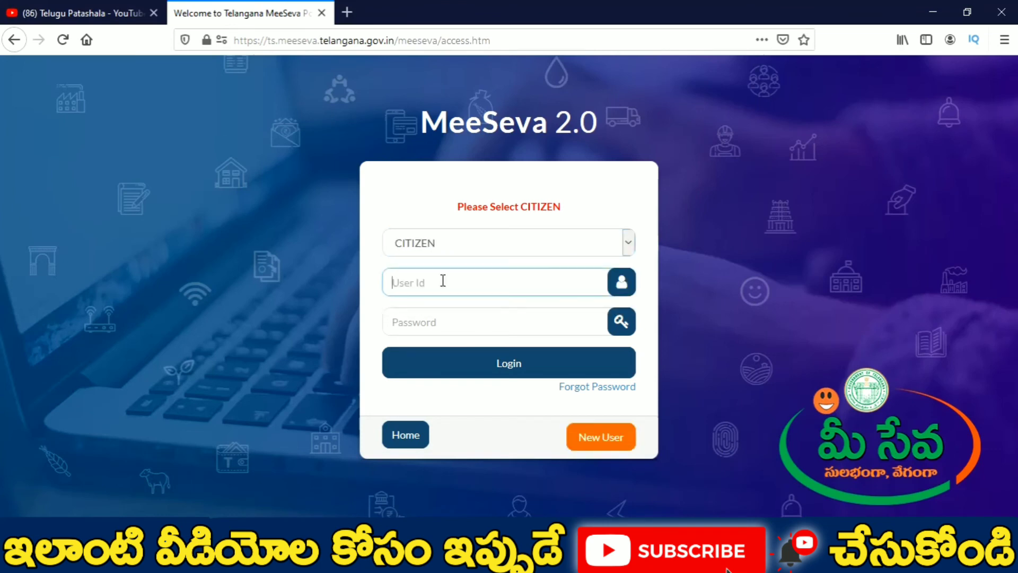
type("RAVINDER025")
left_click(460, 325)
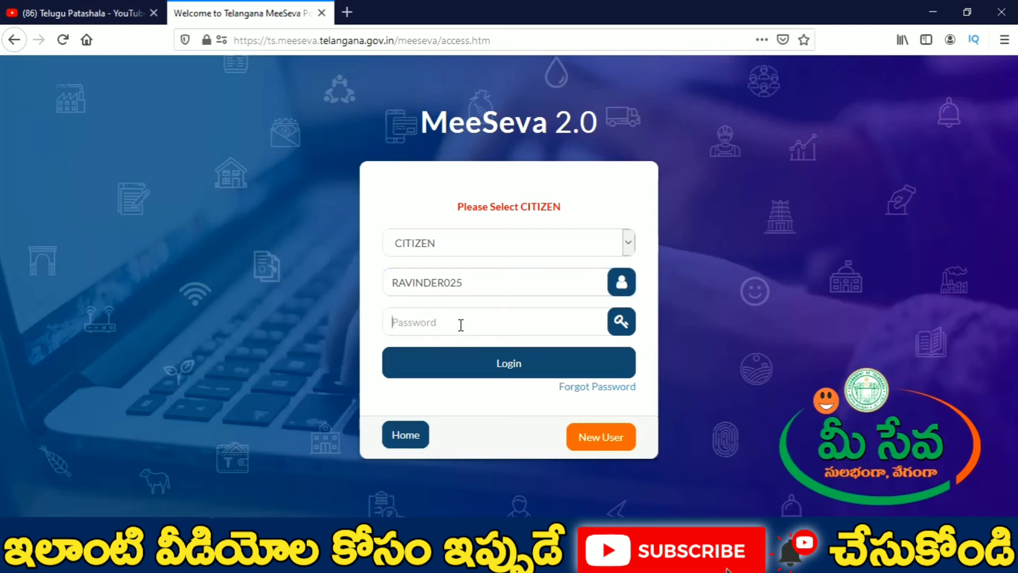
type("******")
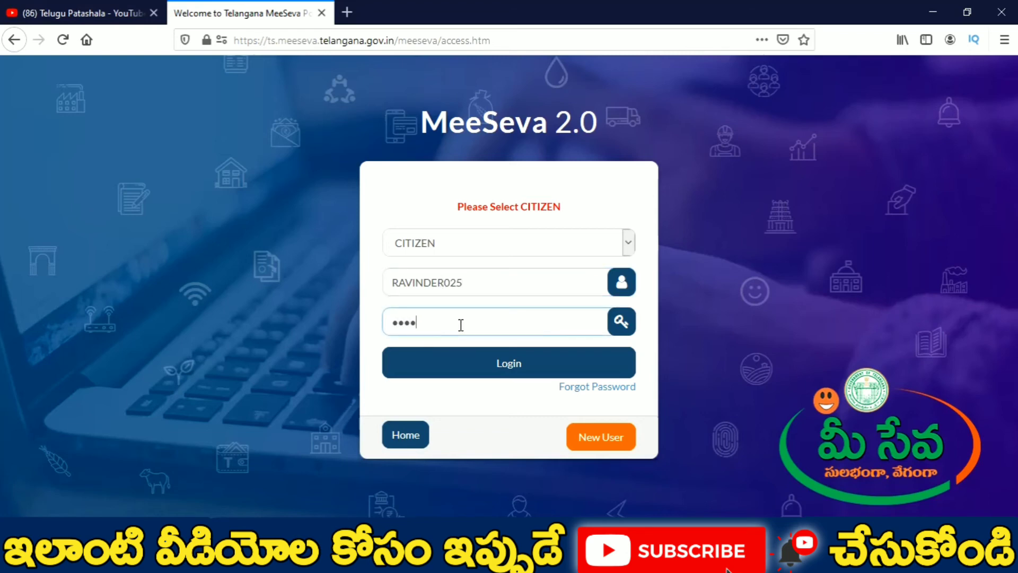
type("***")
left_click(482, 364)
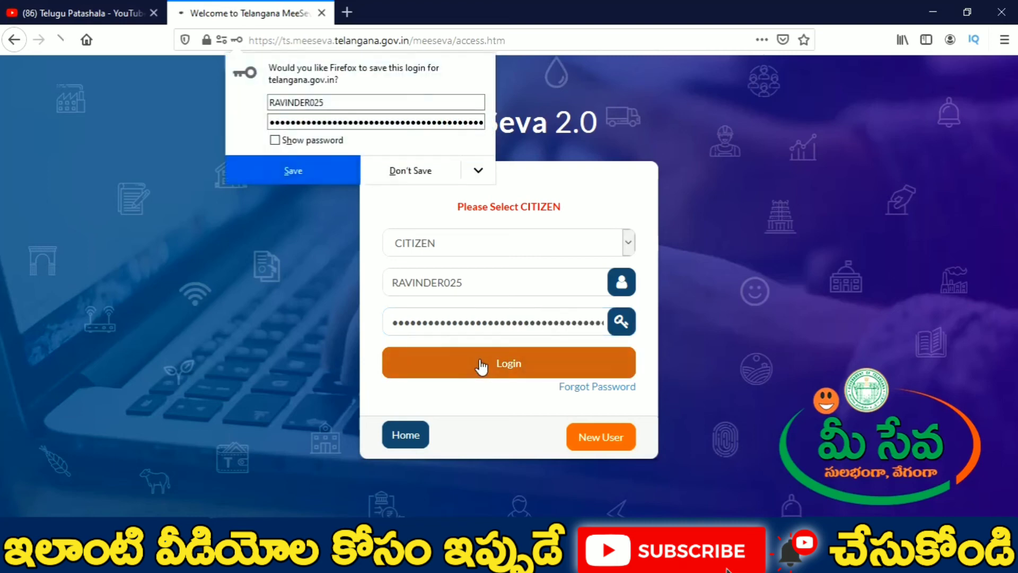
left_click(404, 169)
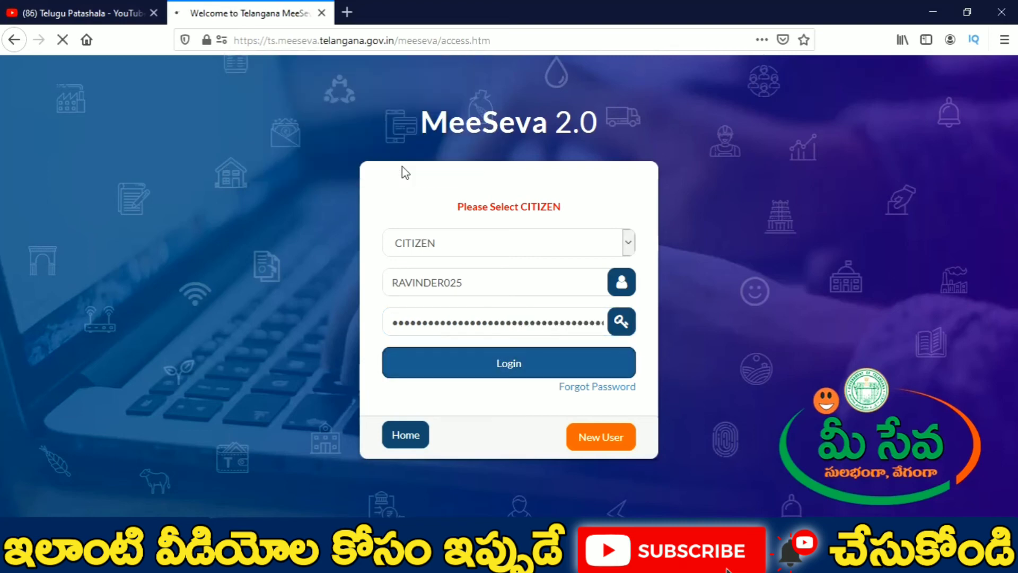